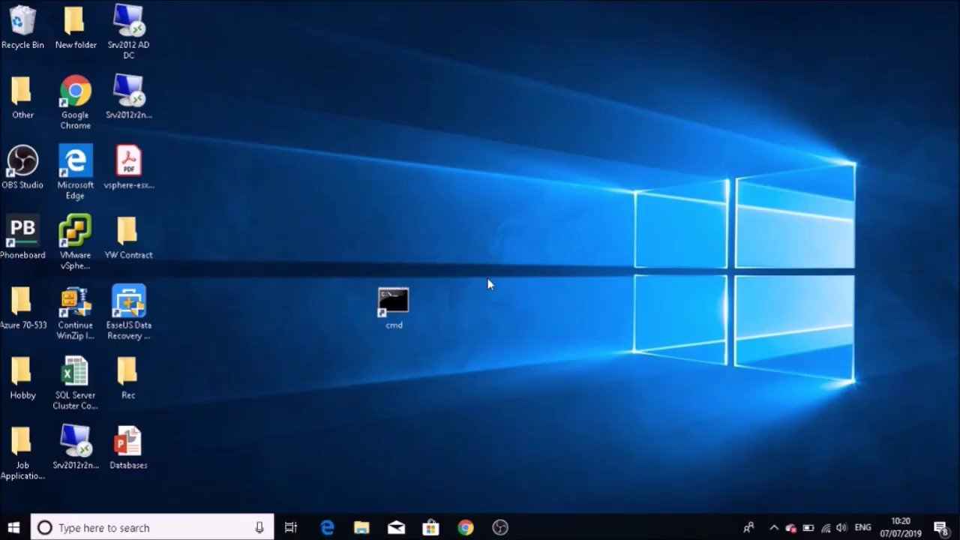
Open Task Manager, move its window higher on the desktop, and widen it until the GPU column fits.
right_click(641, 529)
click(670, 453)
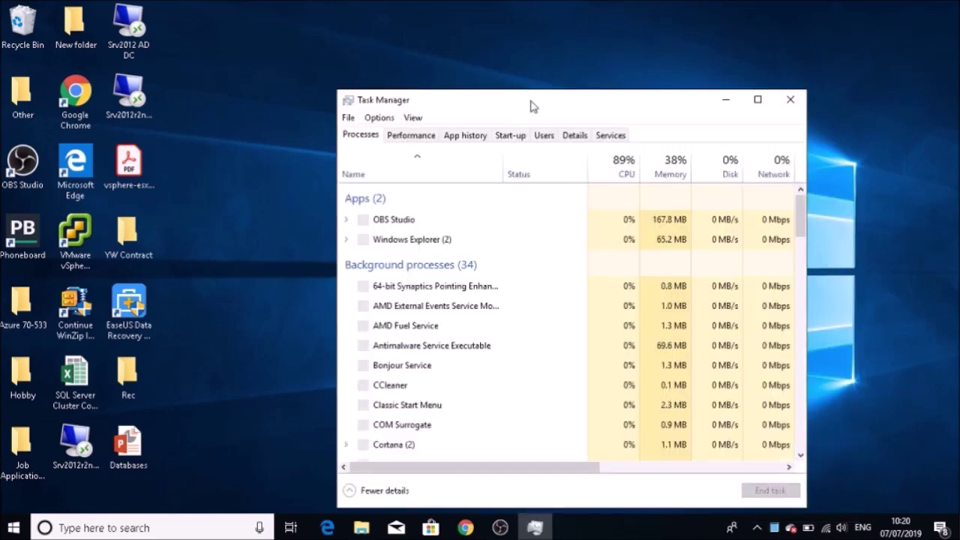
drag(530, 106, 527, 73)
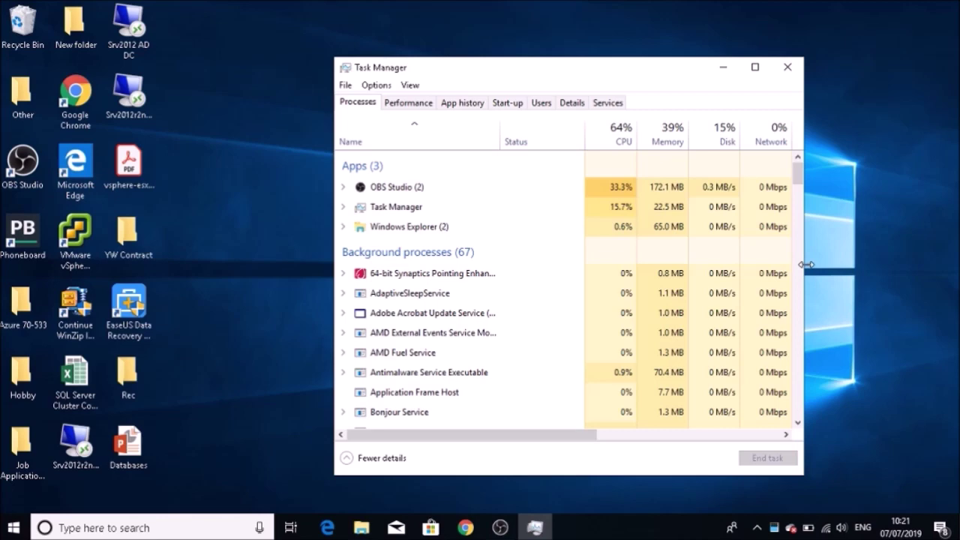
drag(806, 264, 870, 273)
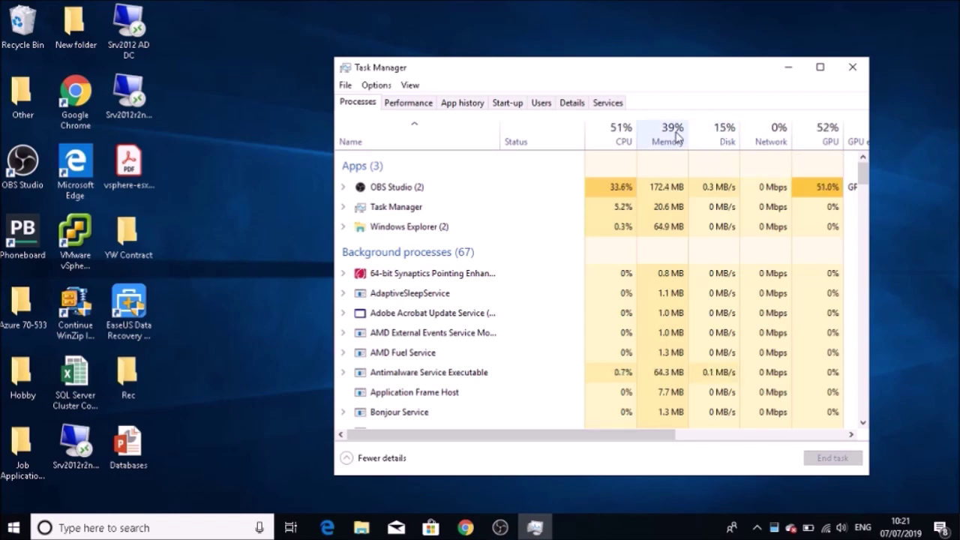
Examine the performance graphs for Disk 0 (C: D:) and for Memory in Task Manager.
click(421, 109)
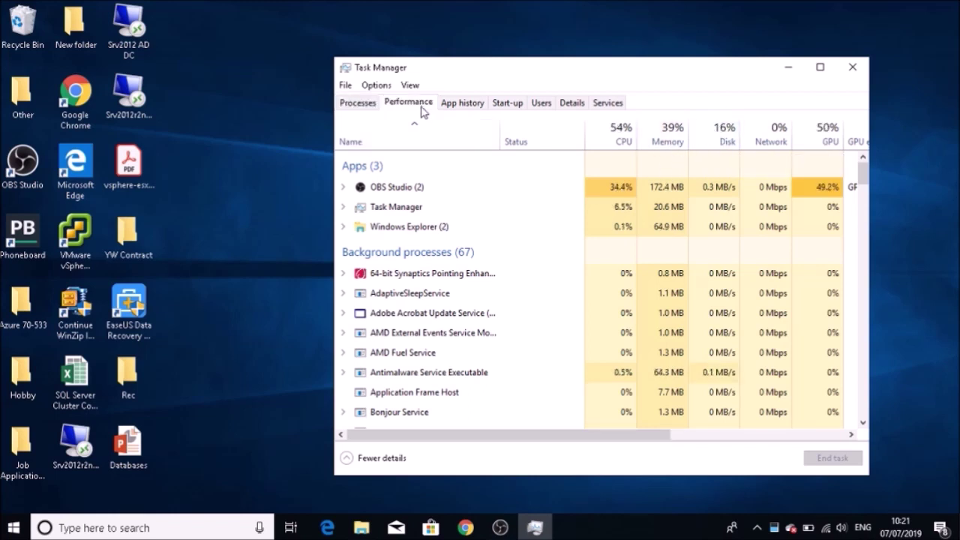
click(402, 224)
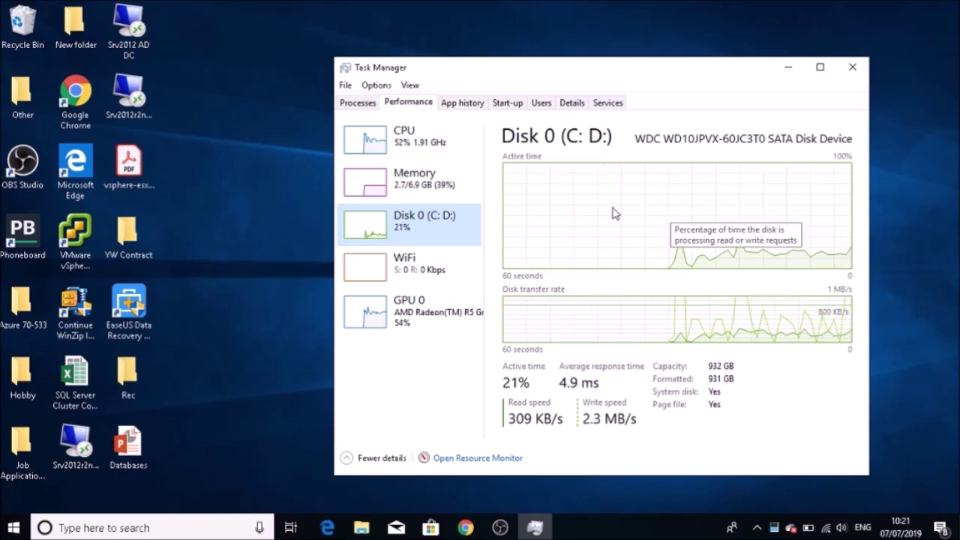
click(423, 190)
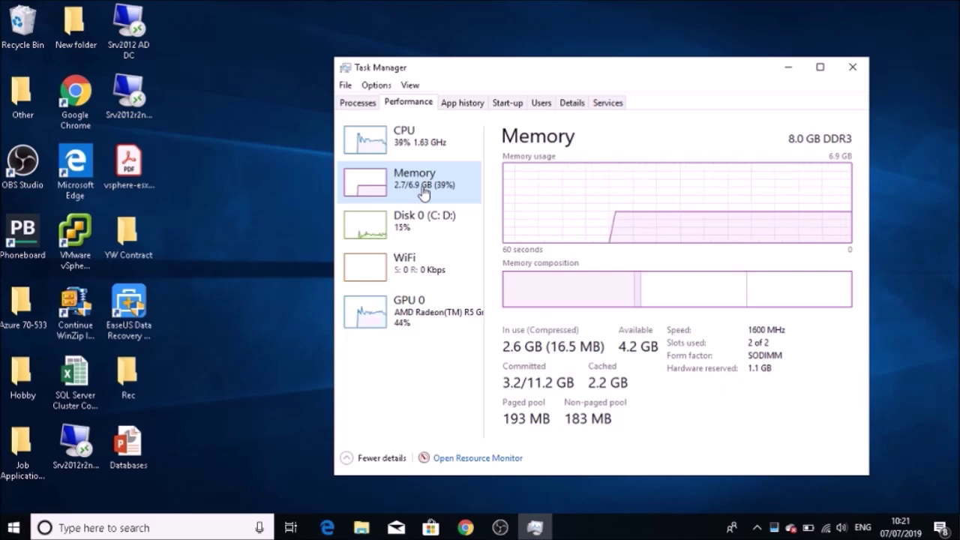
Check the installed memory in This PC's system properties and close both the File Explorer and System windows.
key(super)
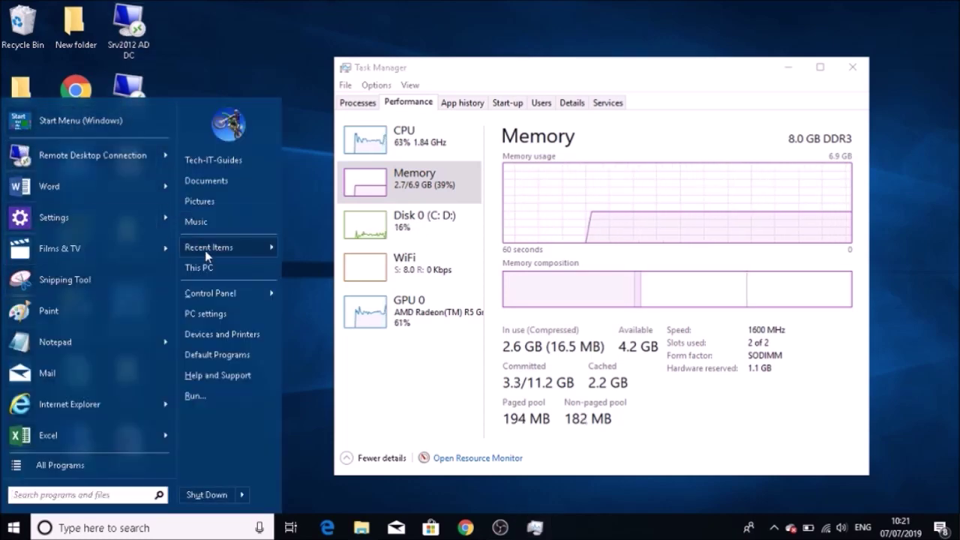
key(super)
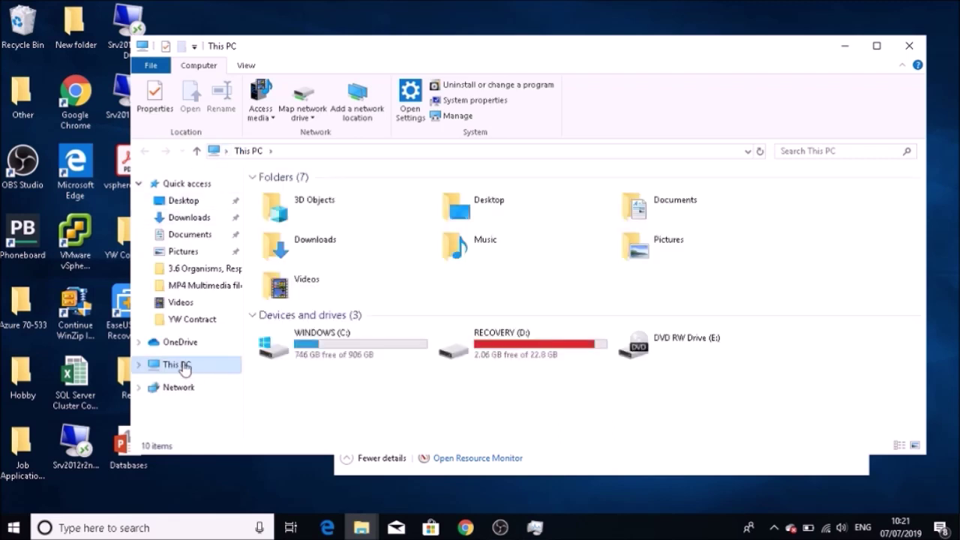
right_click(185, 369)
click(214, 348)
click(908, 46)
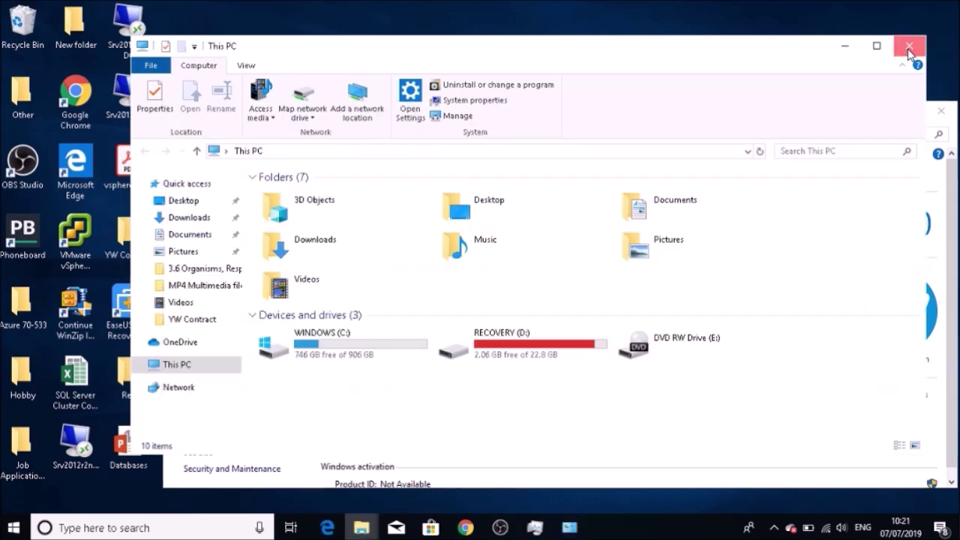
click(908, 48)
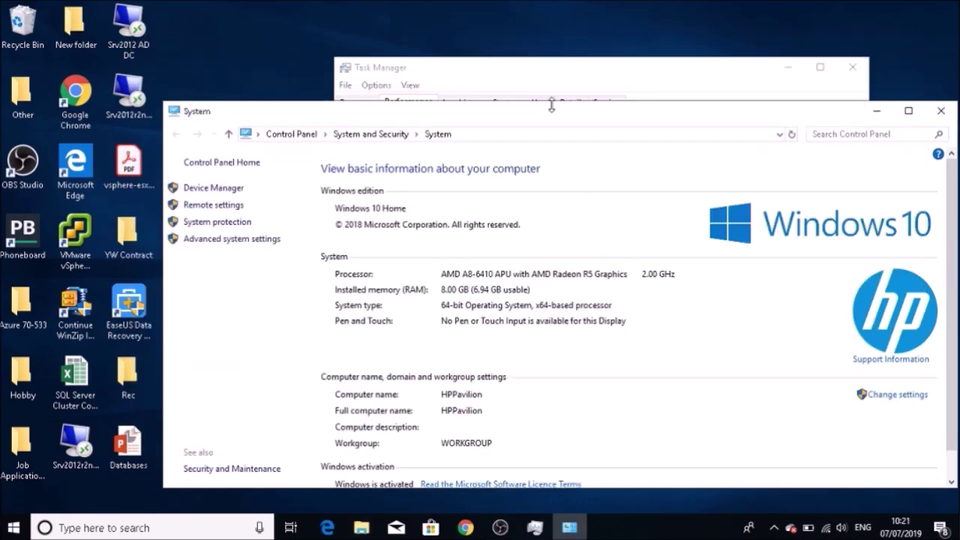
drag(552, 112, 541, 67)
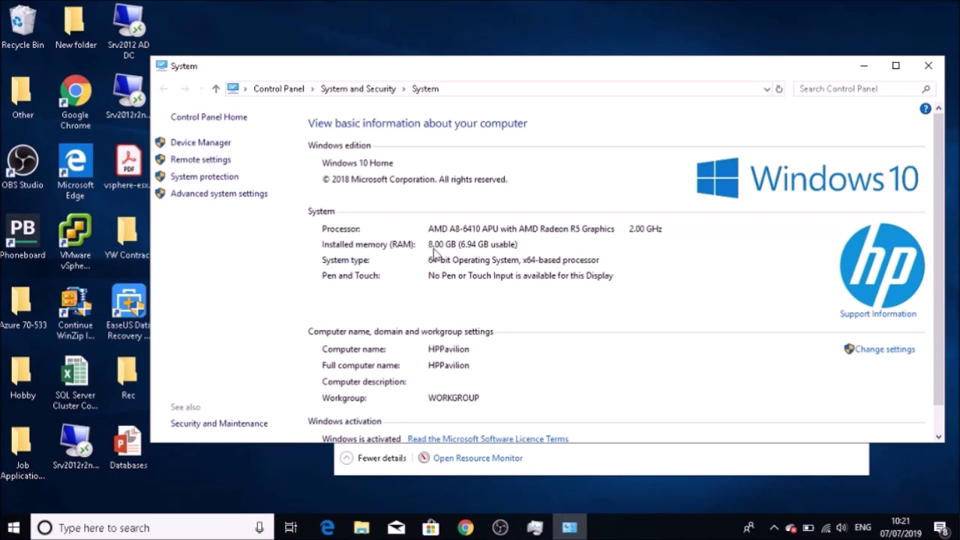
click(929, 66)
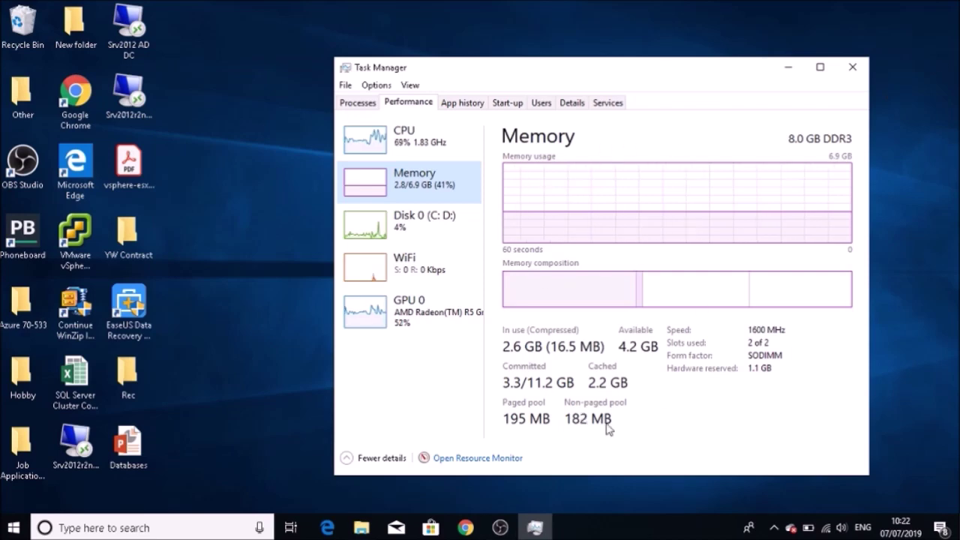
click(466, 107)
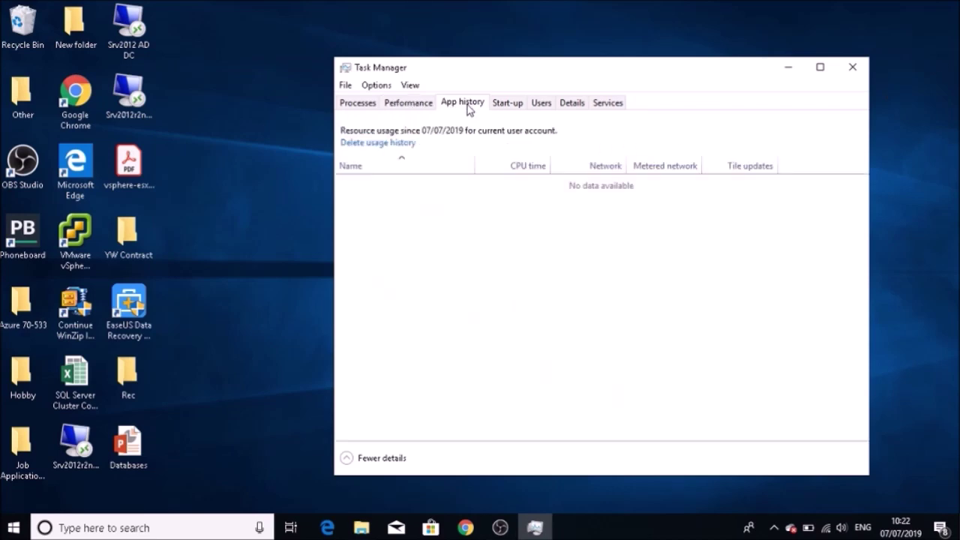
click(409, 107)
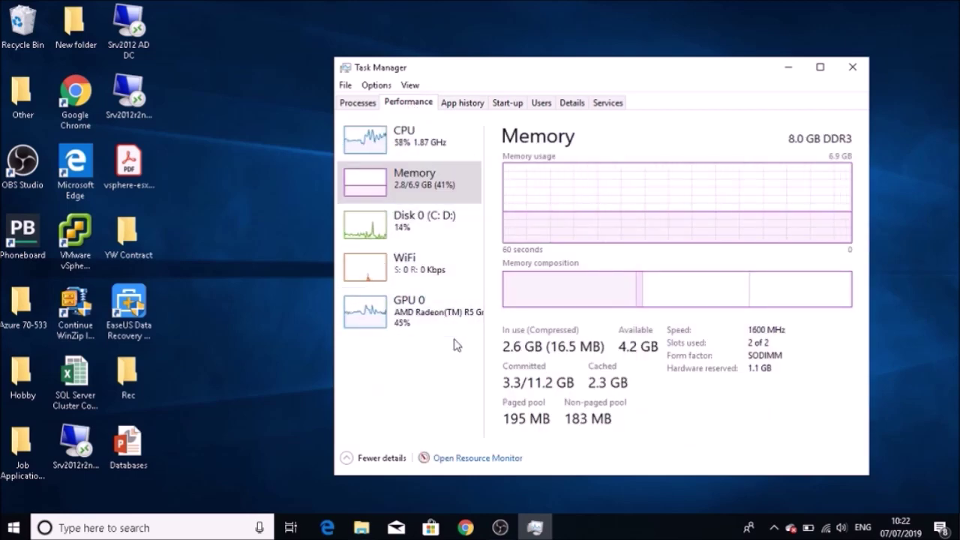
Open the Services console, locate and select the Windows Search service, and close the console.
key(super+r)
key(Return)
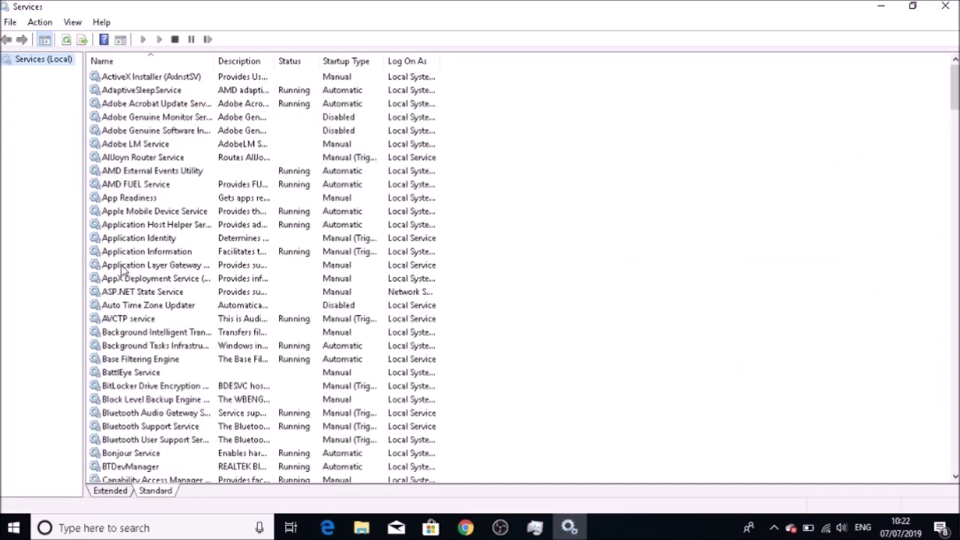
click(122, 267)
key(w)
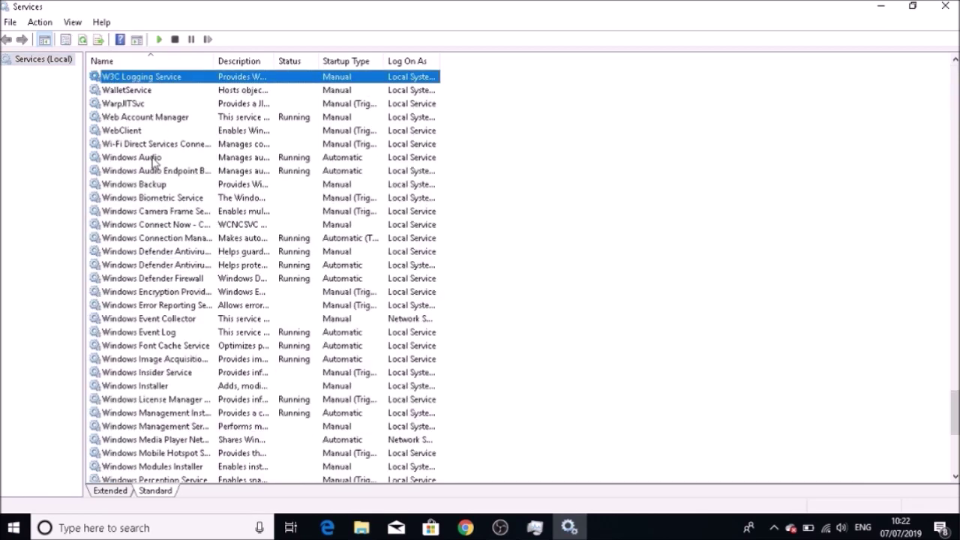
click(159, 361)
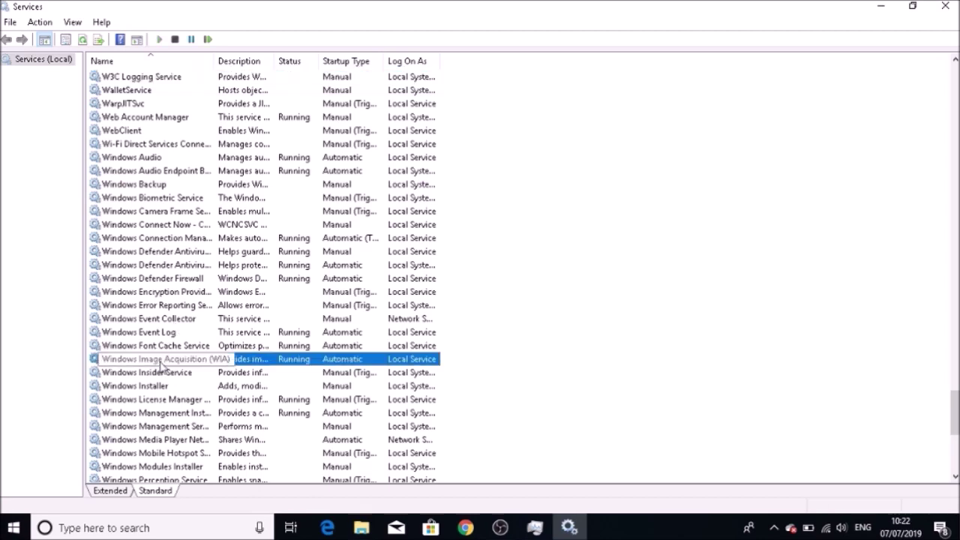
key(Down)
key(Down)
key(Down)
key(Down)
key(Down)
key(Down)
key(Down)
key(Down)
key(Down)
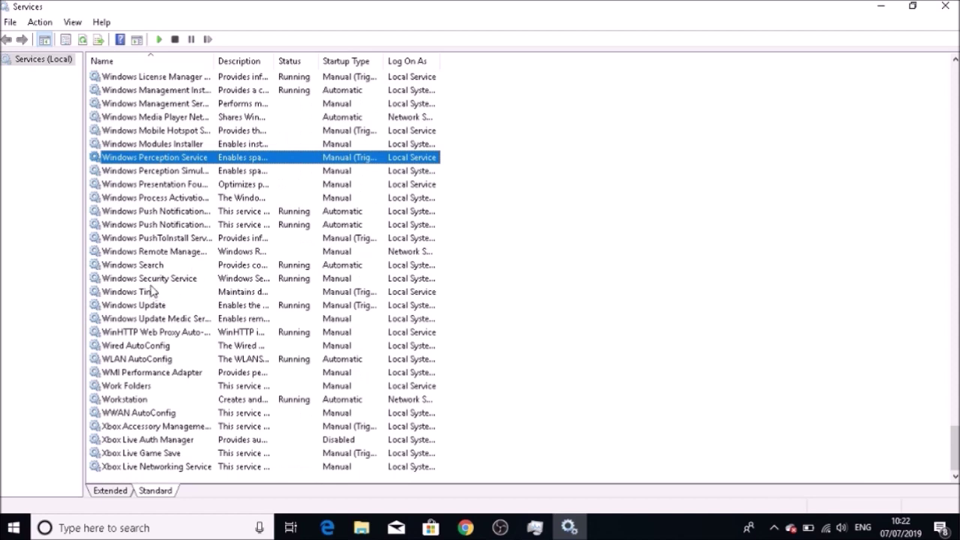
click(146, 270)
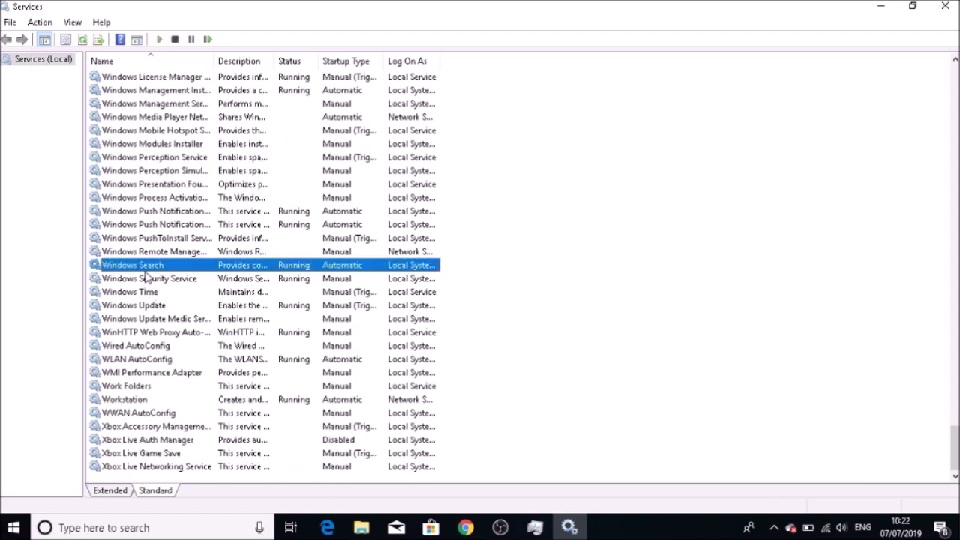
click(946, 6)
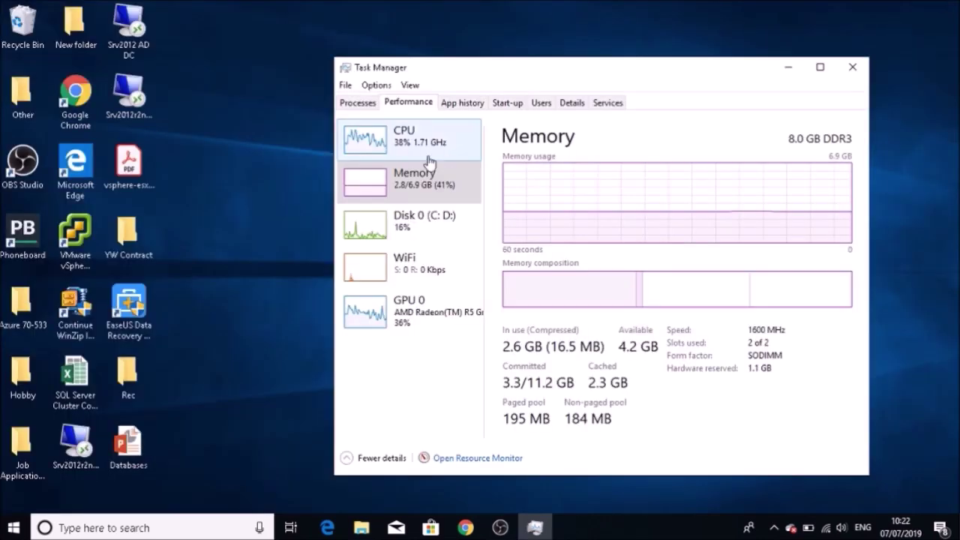
Examine Disk 0's activity and browse the running background processes, selecting CyberLink YouCam Service.
click(413, 225)
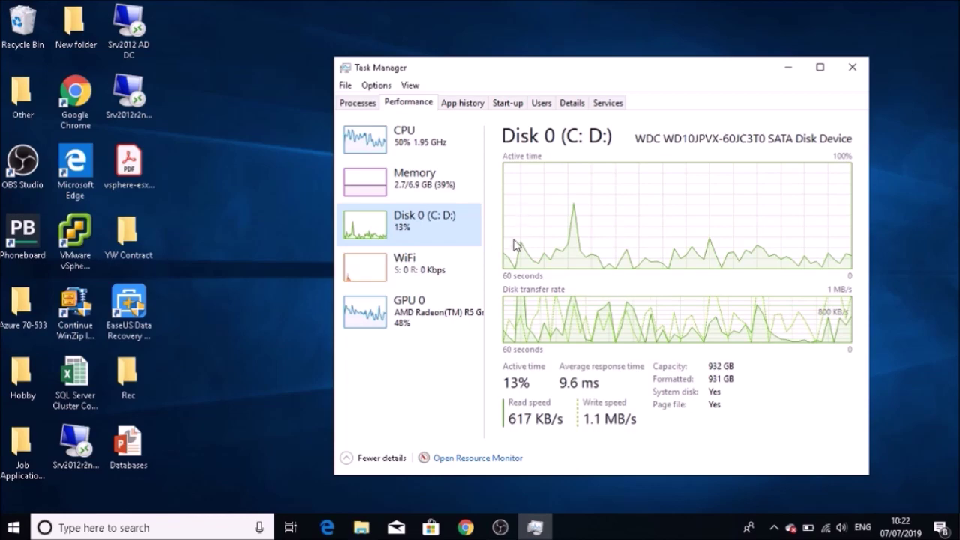
click(357, 106)
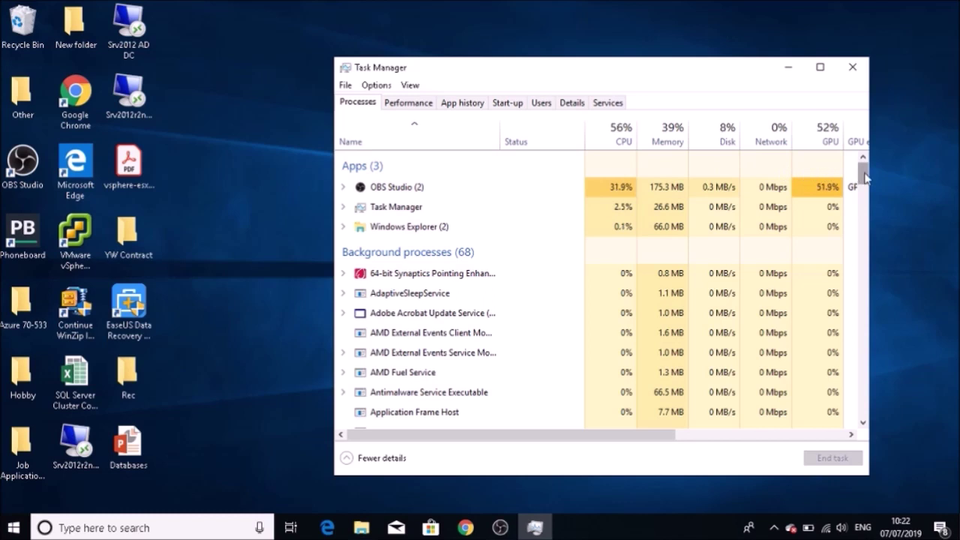
drag(864, 177, 864, 200)
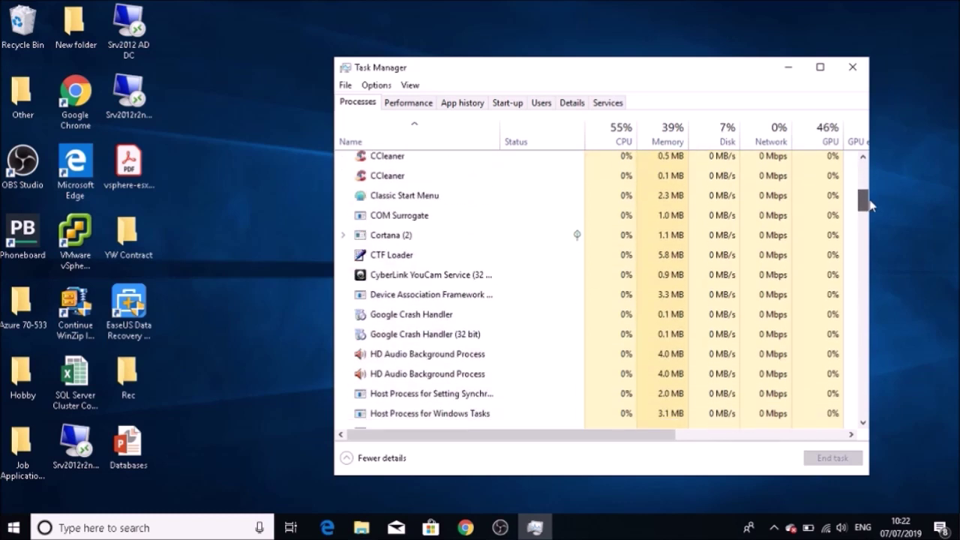
click(411, 281)
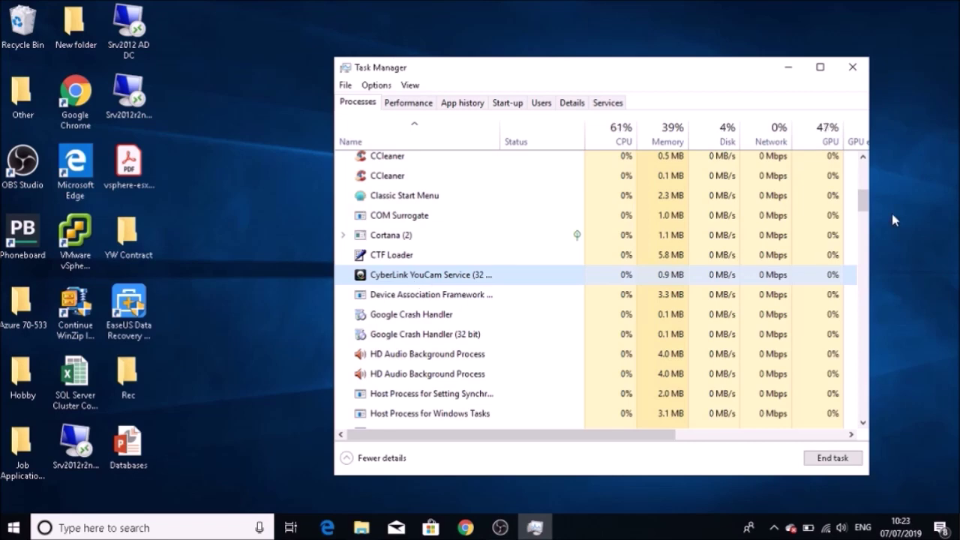
drag(863, 201, 862, 207)
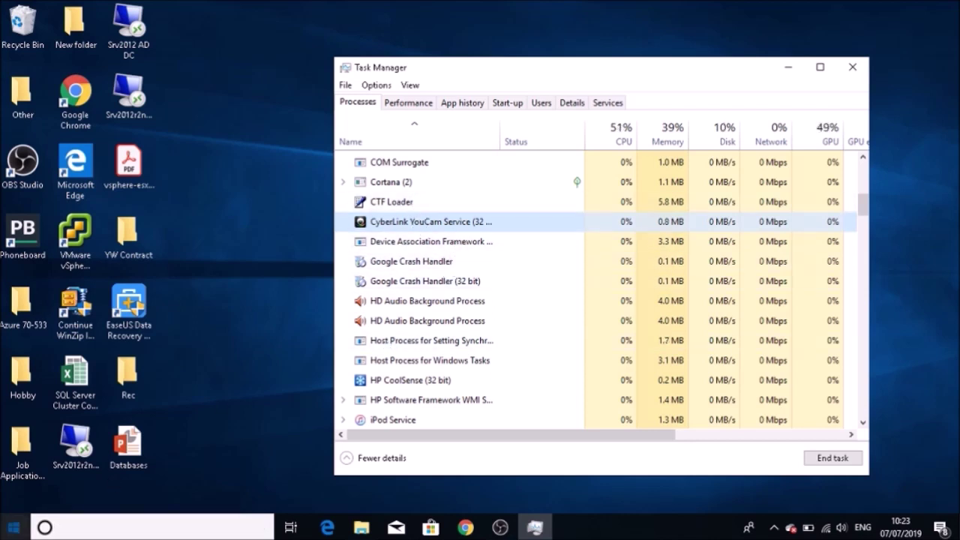
Search the Start menu for "settings" and open the Windows Settings app.
click(21, 532)
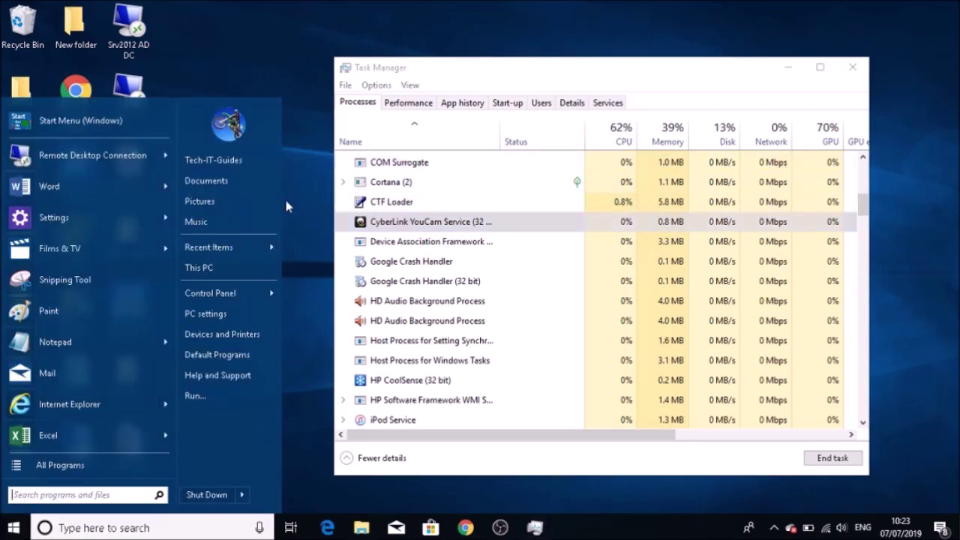
text(see)
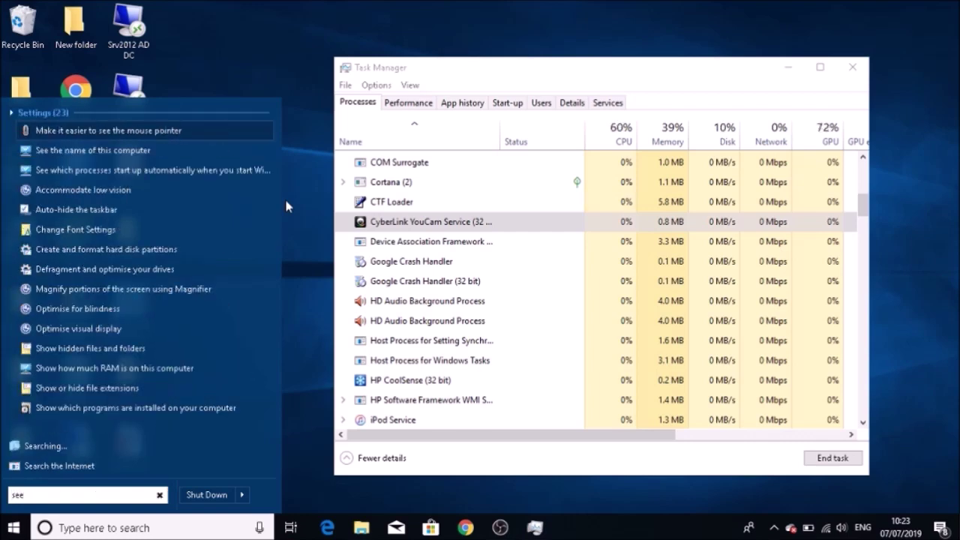
key(BackSpace)
text(ttingds)
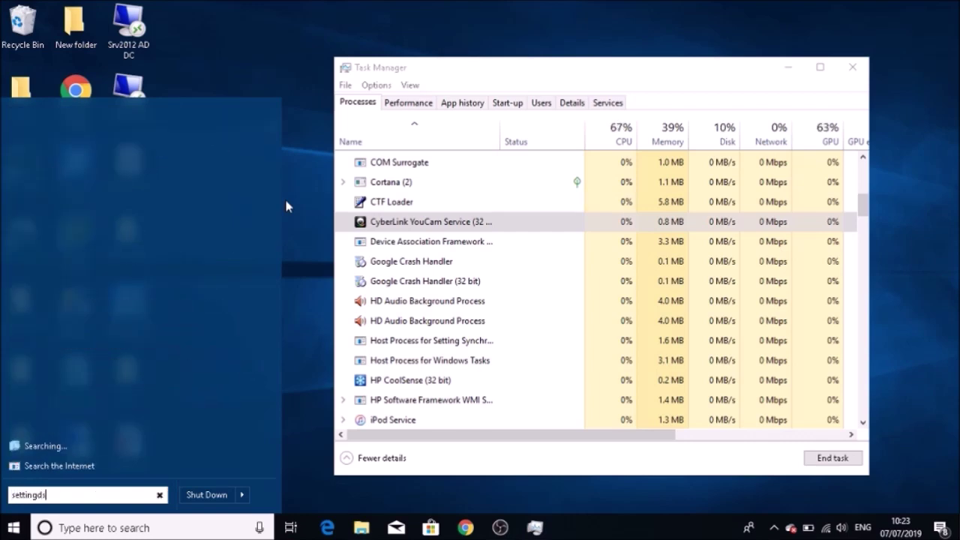
key(BackSpace)
key(BackSpace)
text(s)
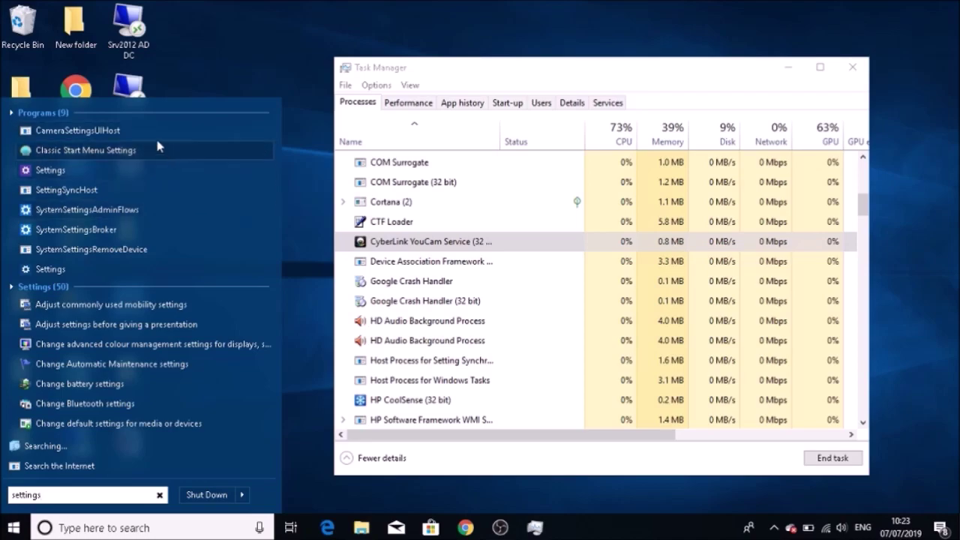
click(112, 169)
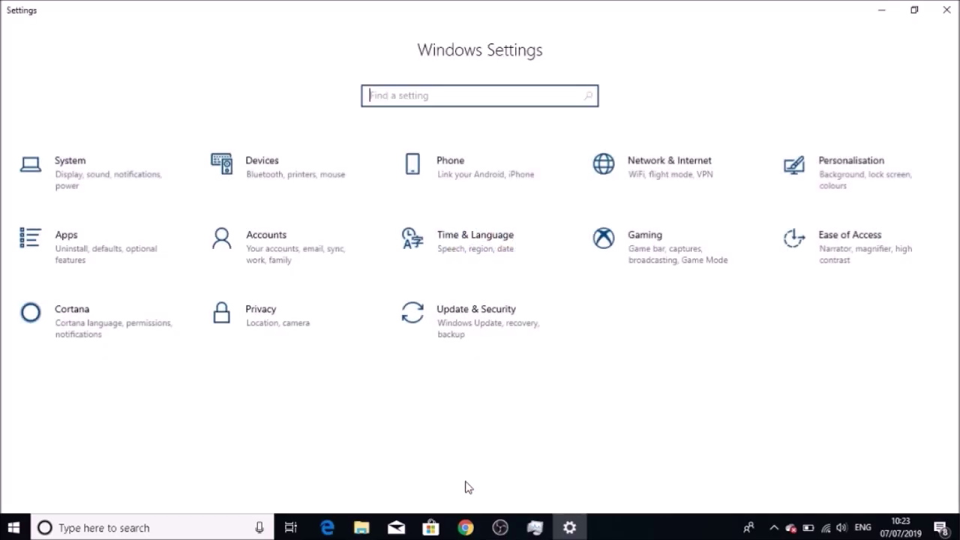
Find the Background apps page by searching settings for "backg" and turn on letting apps run in the background.
mouse_move(569, 527)
text(br)
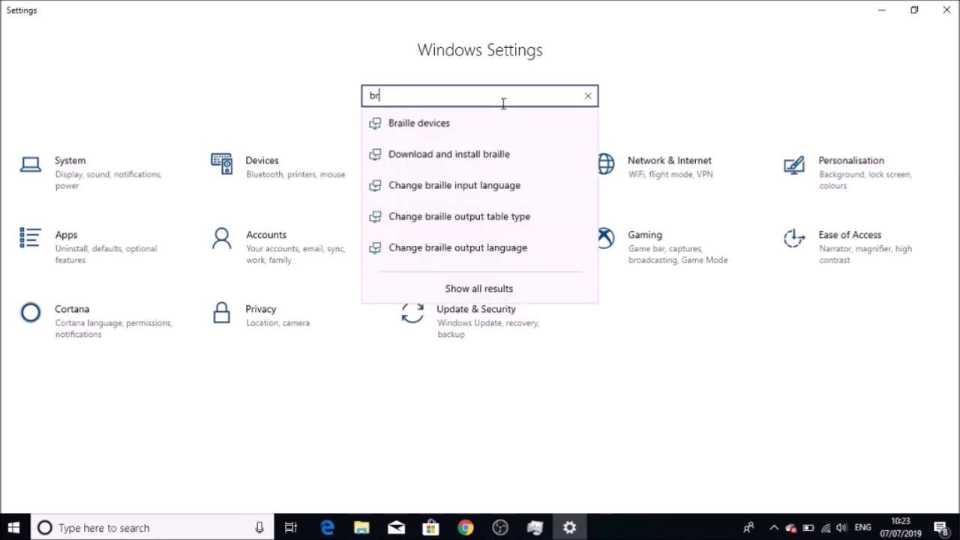
key(BackSpace)
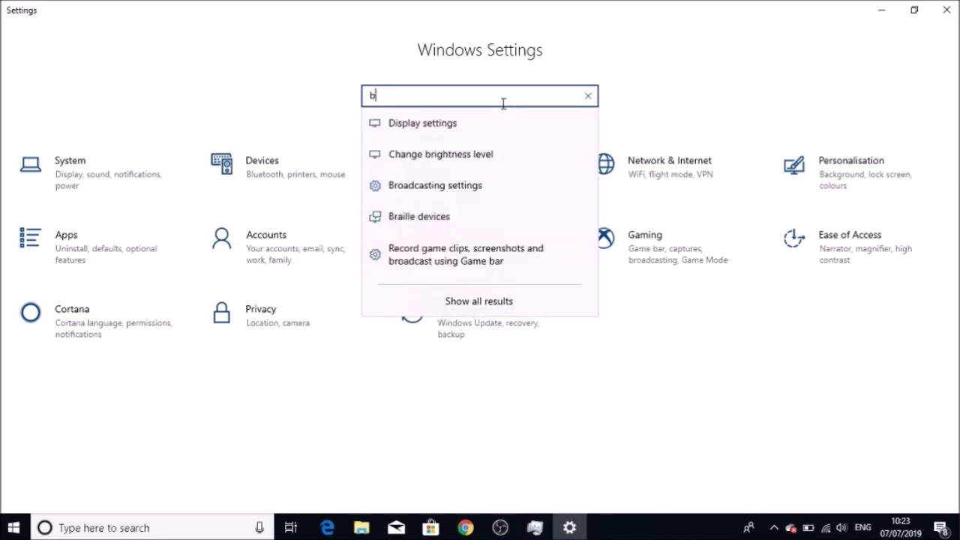
text(ackg)
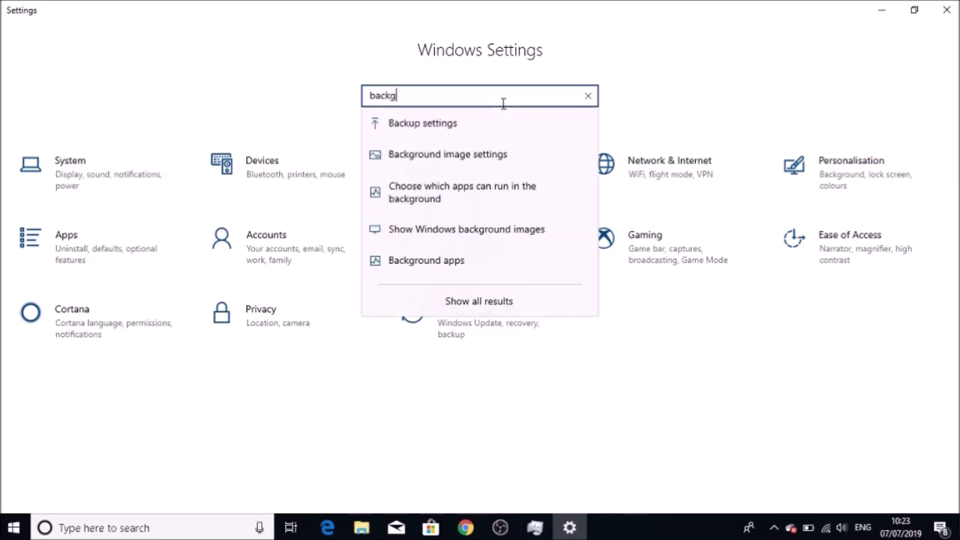
click(444, 232)
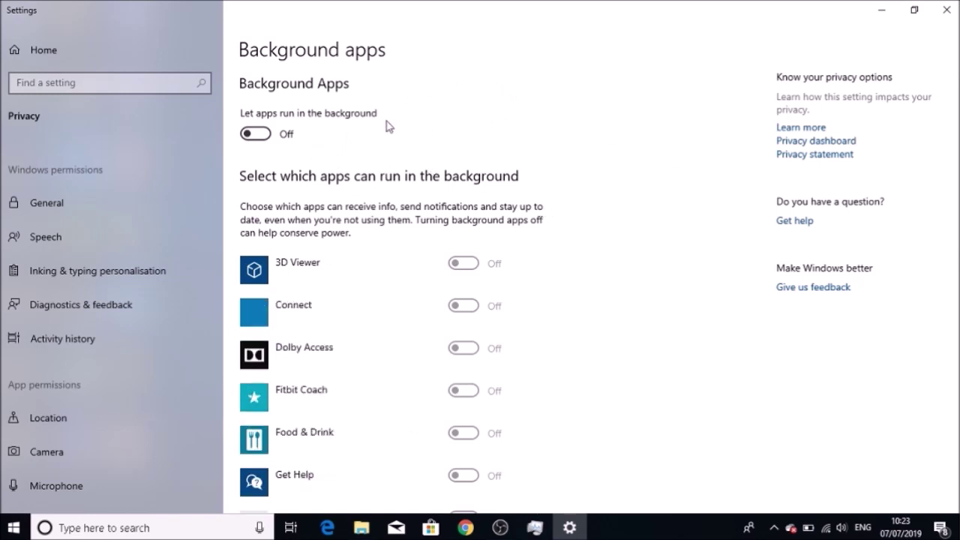
click(264, 137)
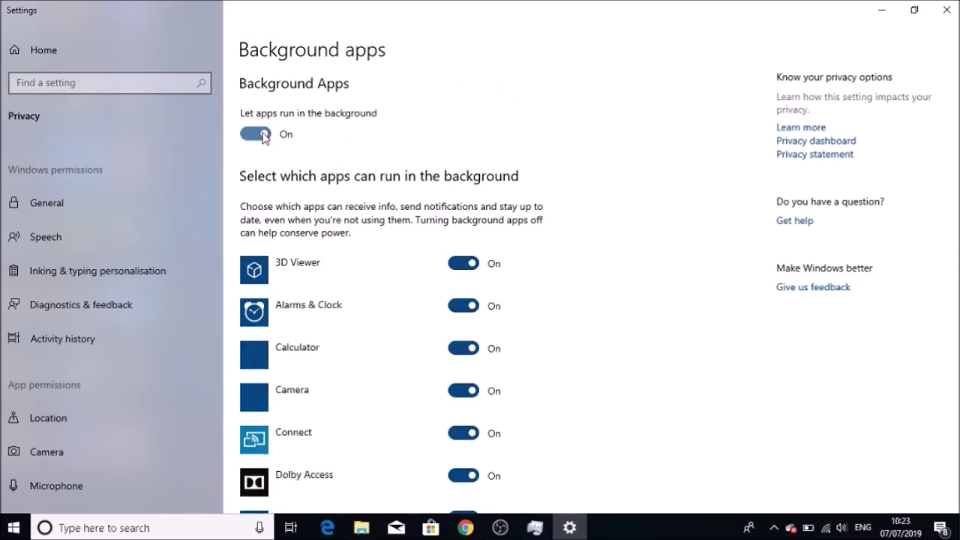
Switch background app permission off and back on, and review the full list of apps allowed to run in the background.
key(space)
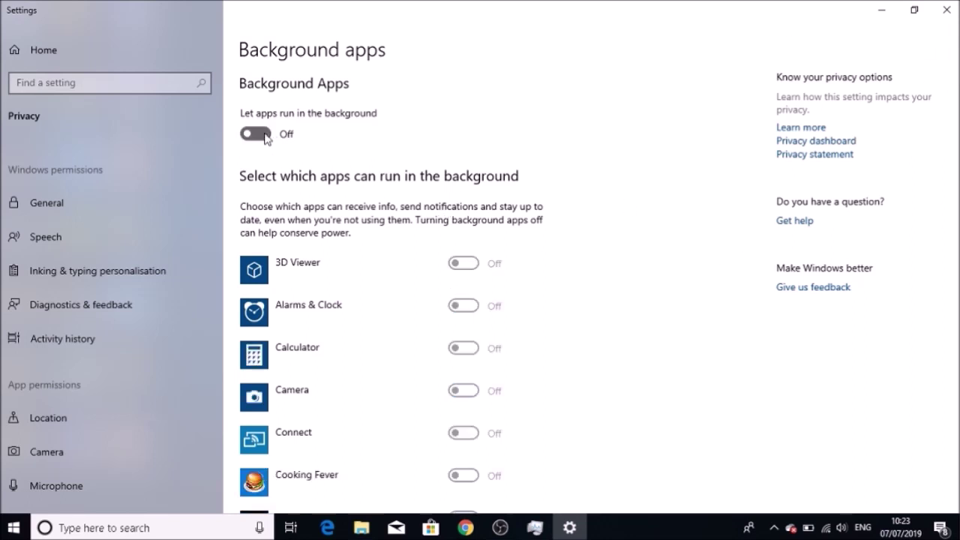
key(space)
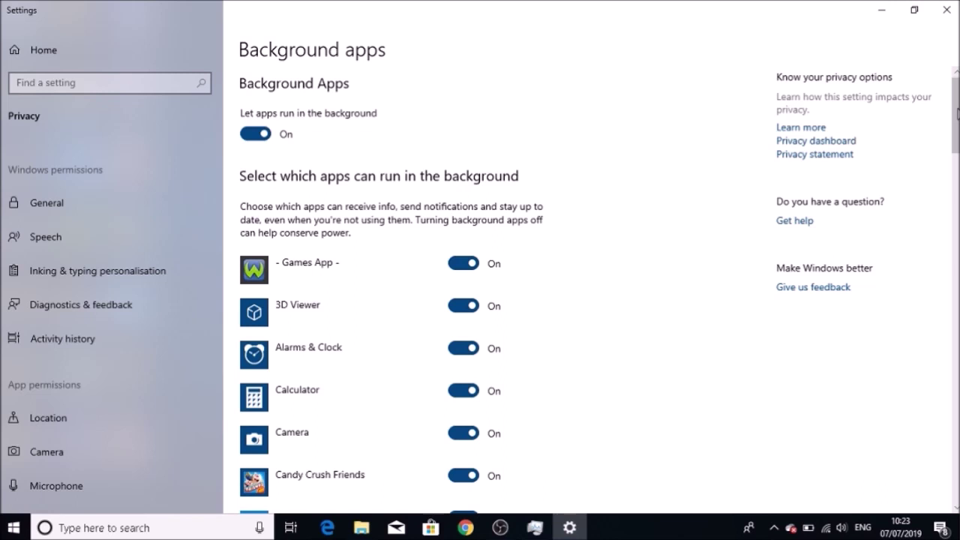
scroll(957, 112, down, 5)
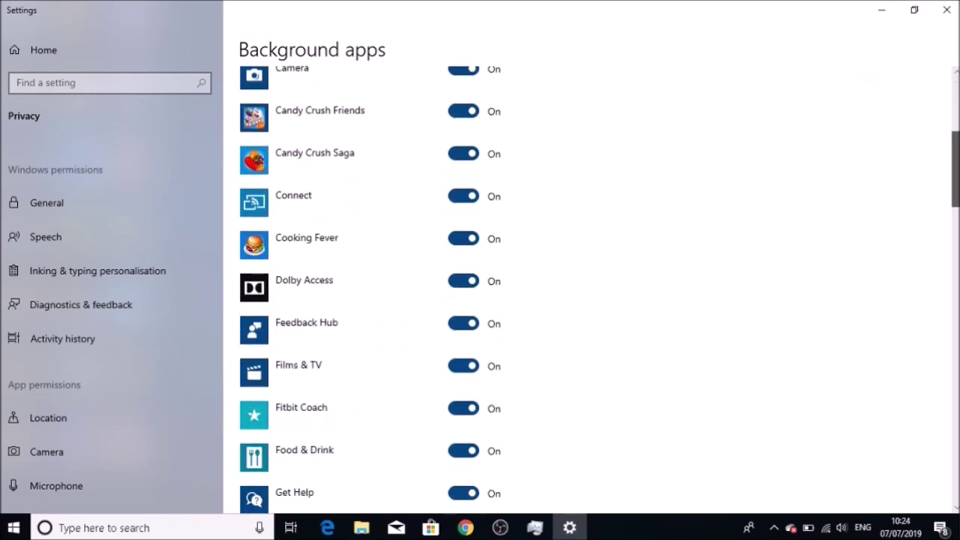
scroll(599, 289, down, 10)
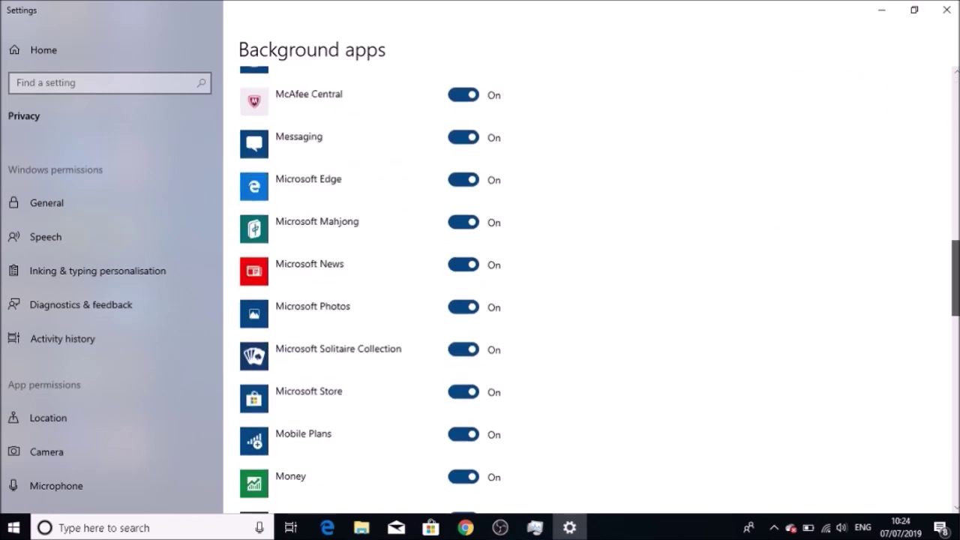
scroll(599, 290, down, 5)
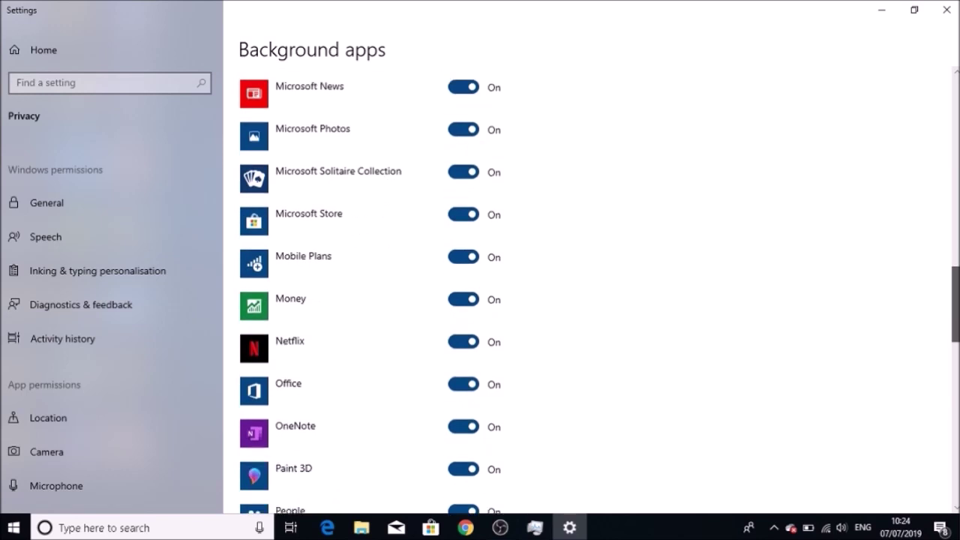
scroll(599, 290, down, 2)
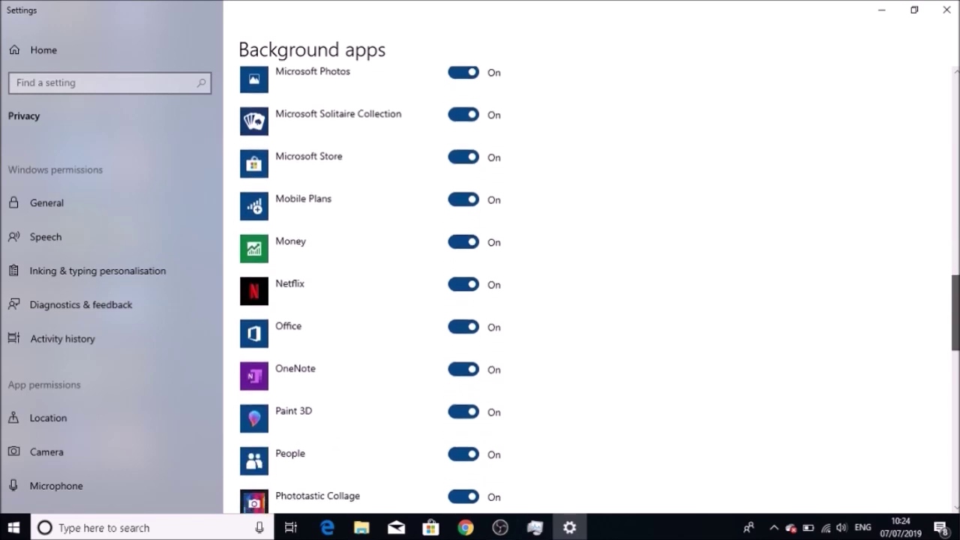
scroll(599, 289, down, 6)
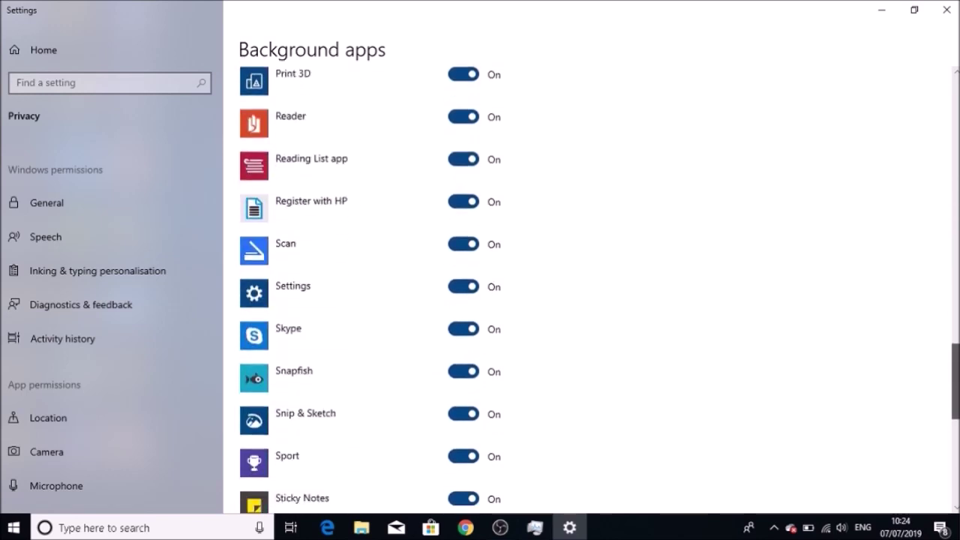
scroll(599, 289, down, 7)
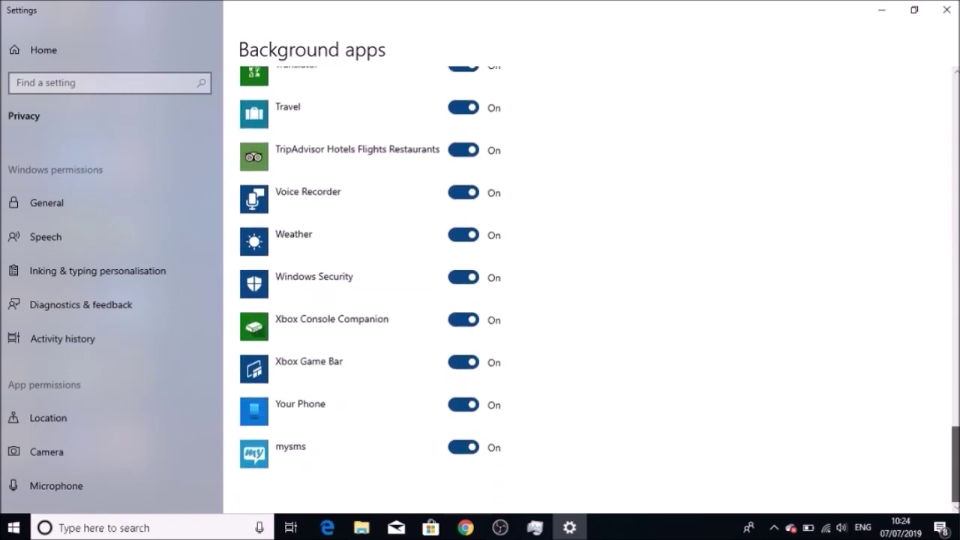
Turn off letting apps run in the background and close the Settings window.
drag(955, 431, 955, 75)
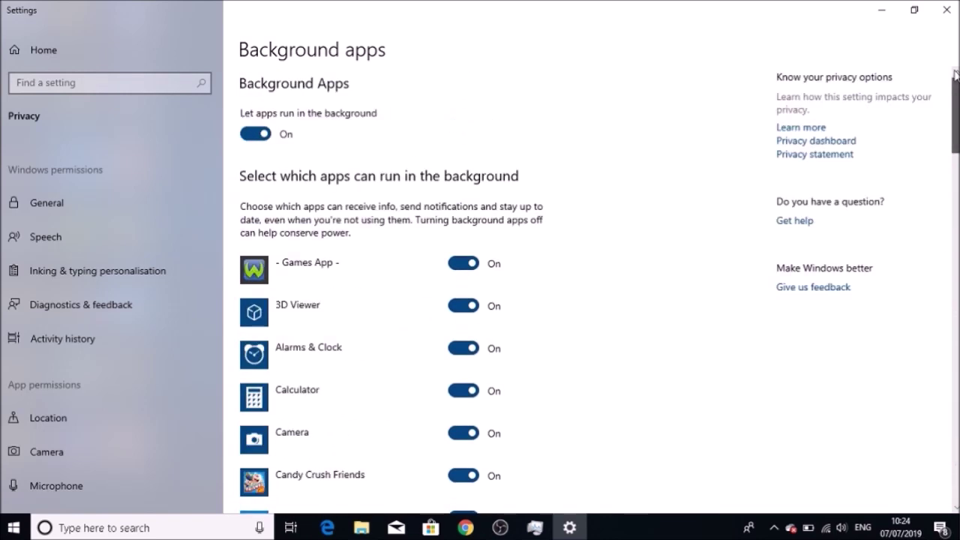
click(245, 141)
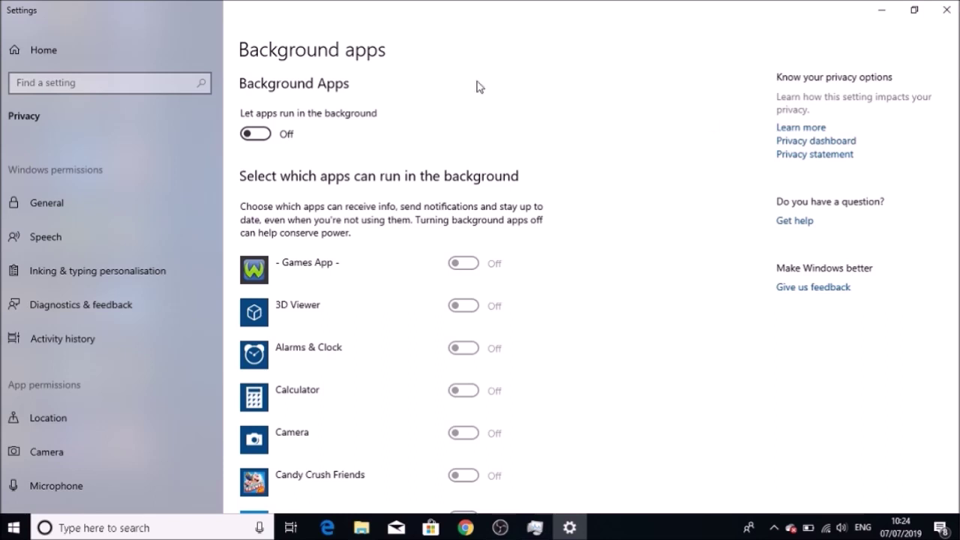
click(946, 12)
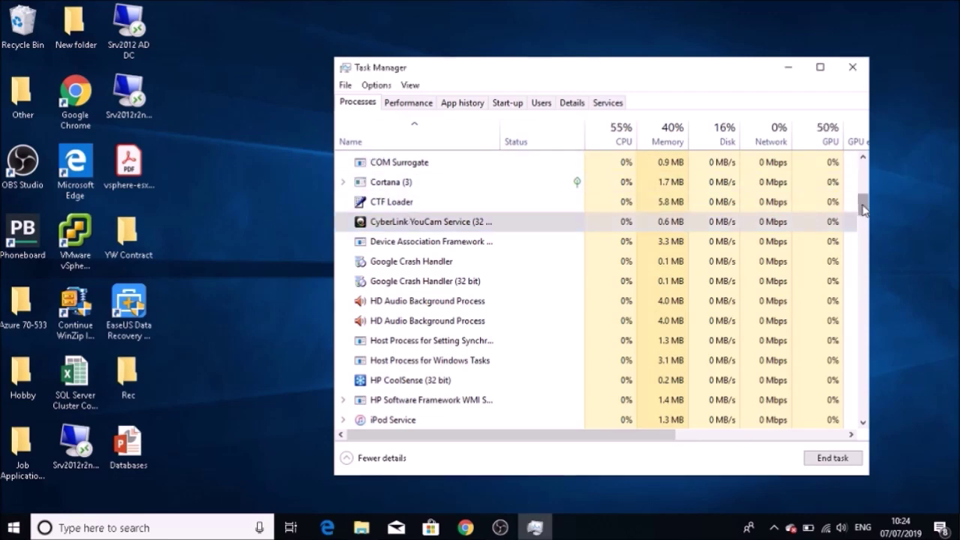
Examine OBS Studio's subprocesses and resource usage in Task Manager, and check Disk 0's activity before returning to the process list.
drag(862, 203, 862, 169)
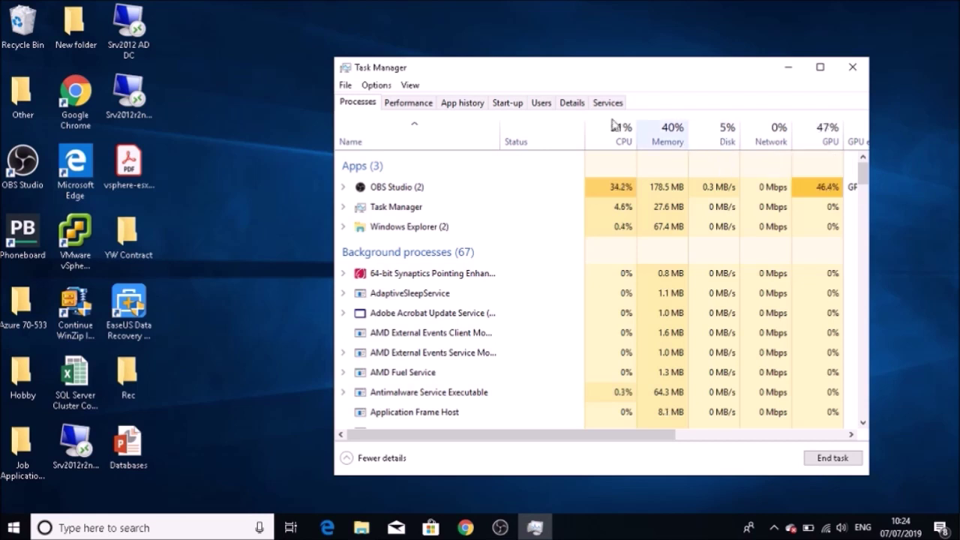
click(392, 189)
click(342, 188)
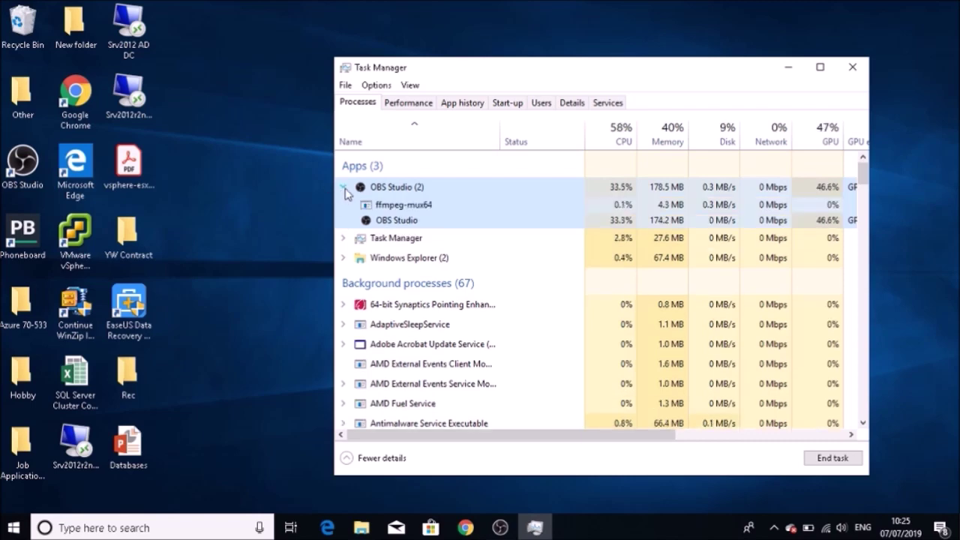
click(344, 187)
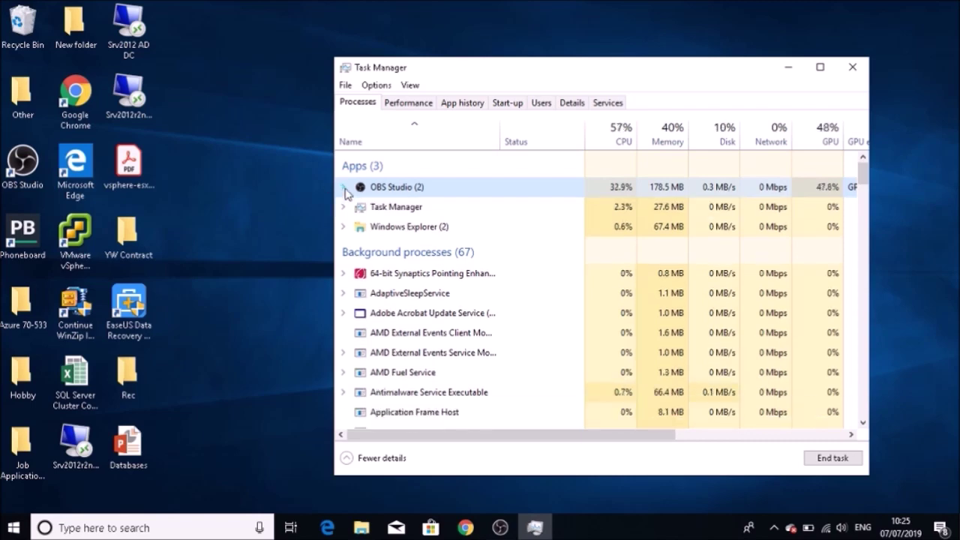
click(410, 108)
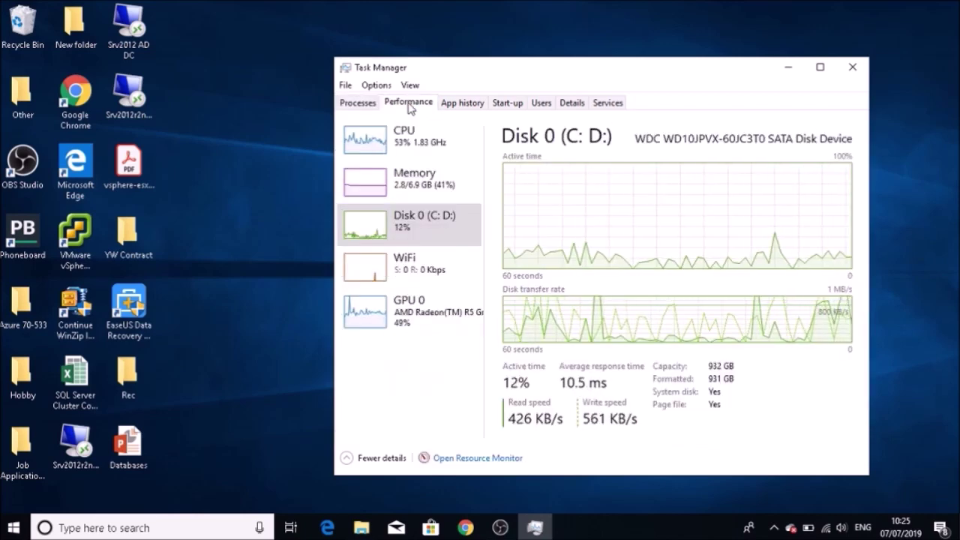
click(364, 105)
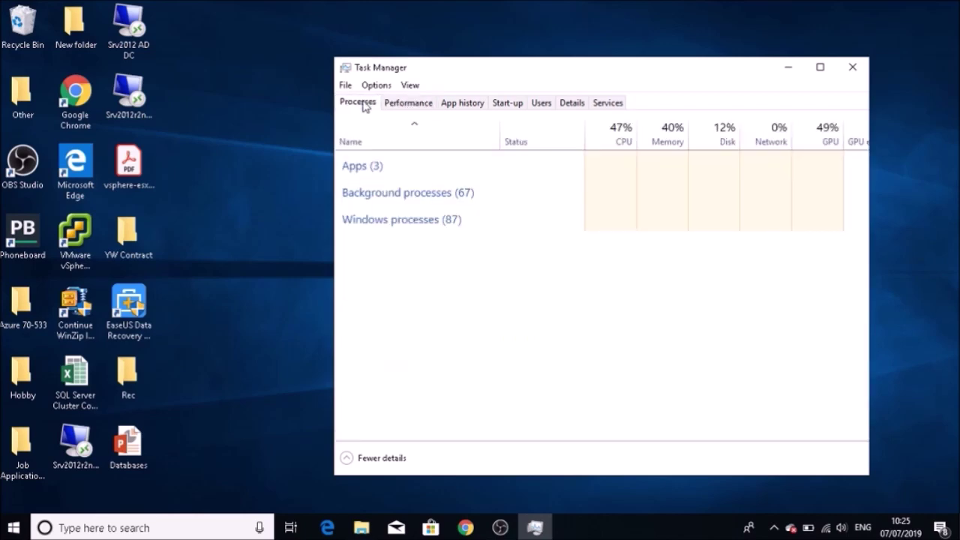